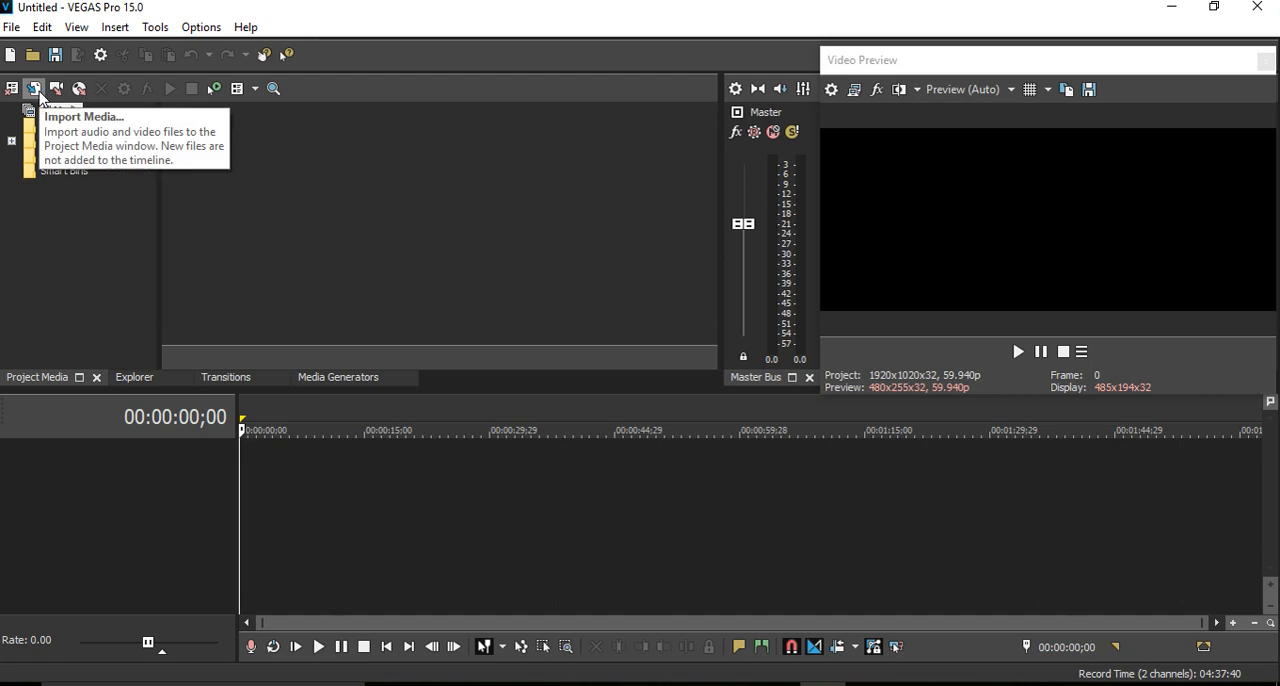
# Import the 'EVERY INDIAN SHOULD KNOW' video file into Project Media.
pyautogui.click(35, 89)
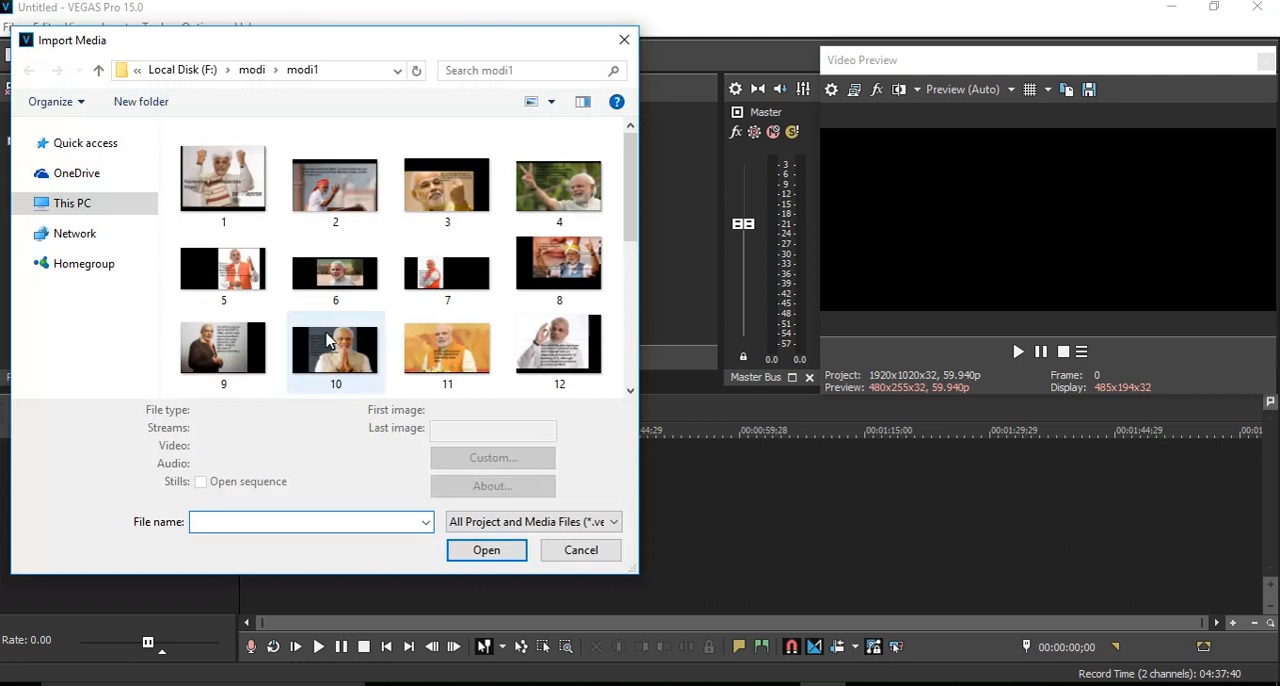
pyautogui.scroll(-3, 360, 246)
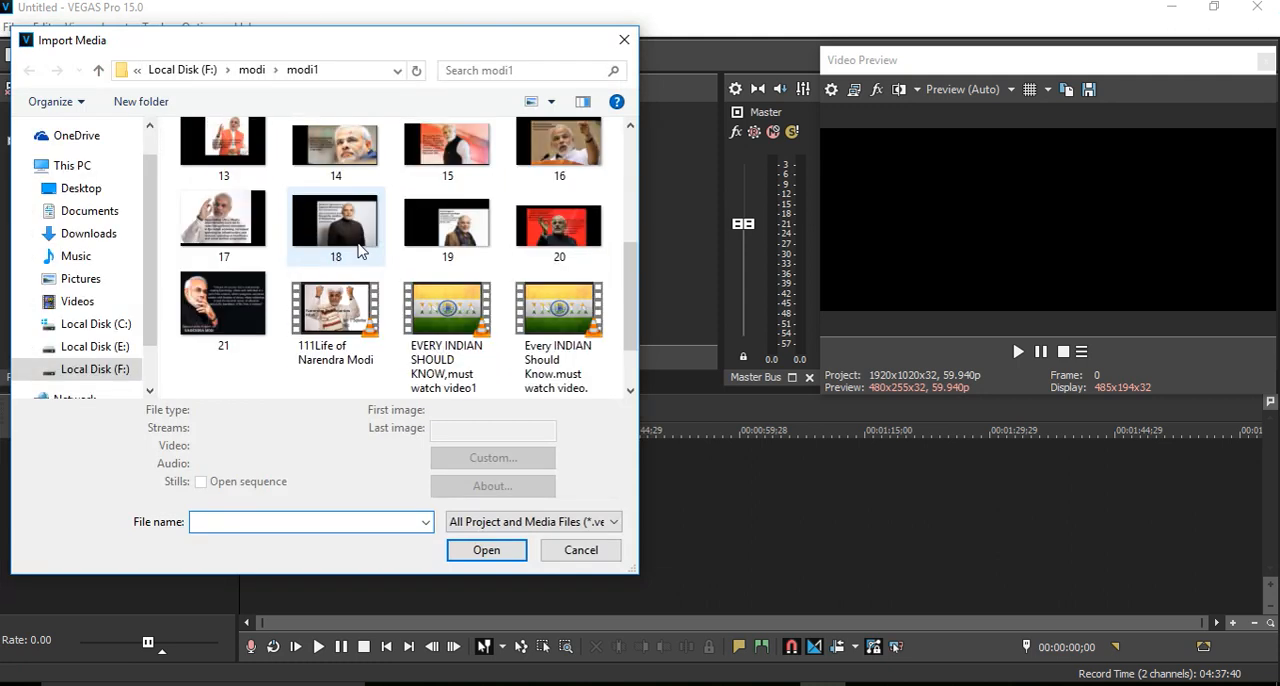
pyautogui.click(473, 352)
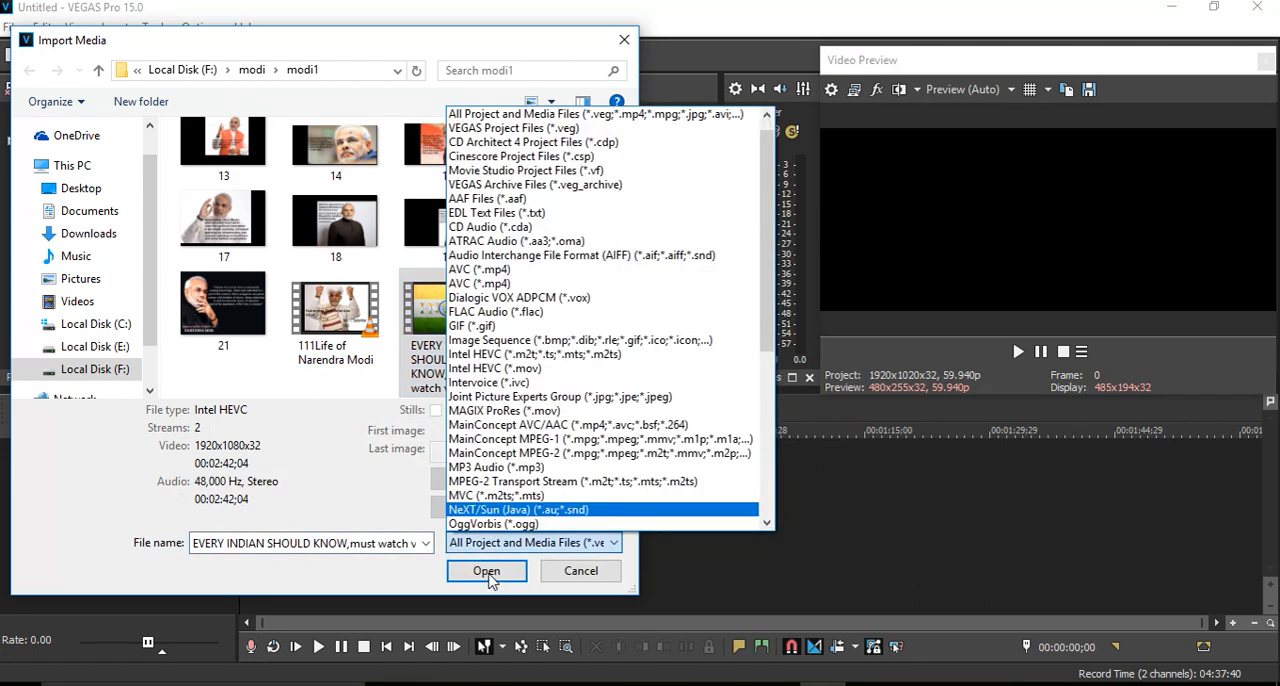
pyautogui.click(498, 580)
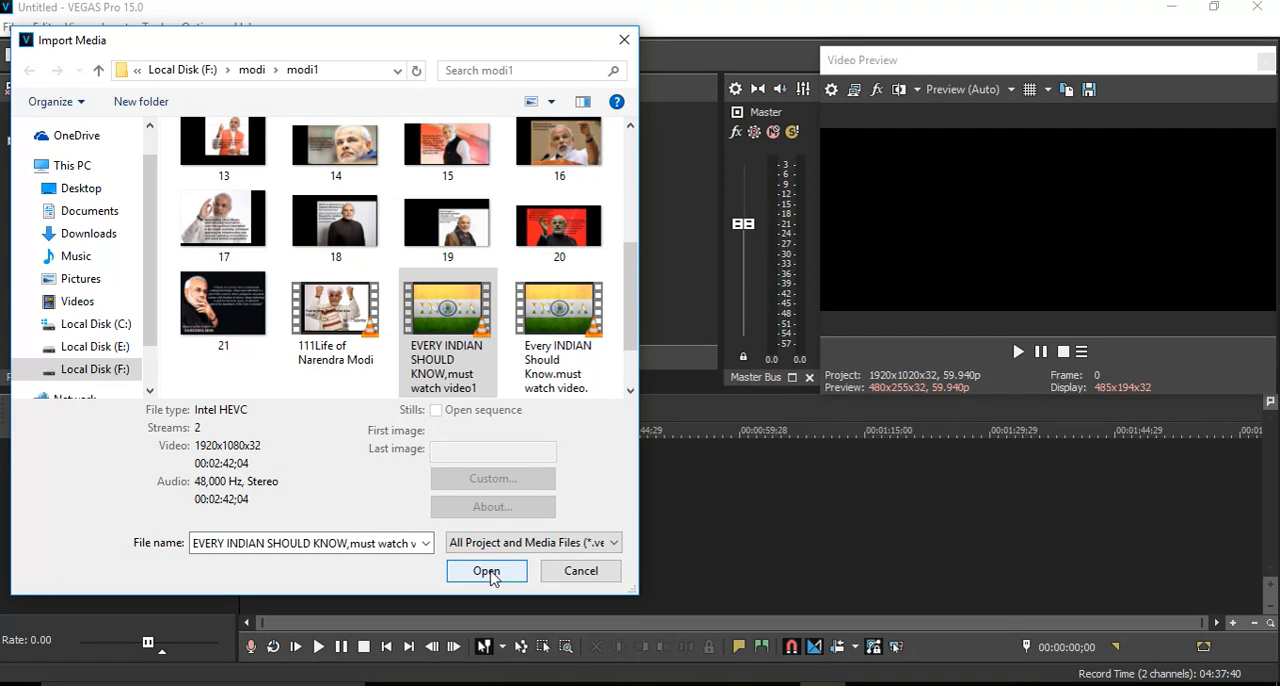
pyautogui.click(487, 571)
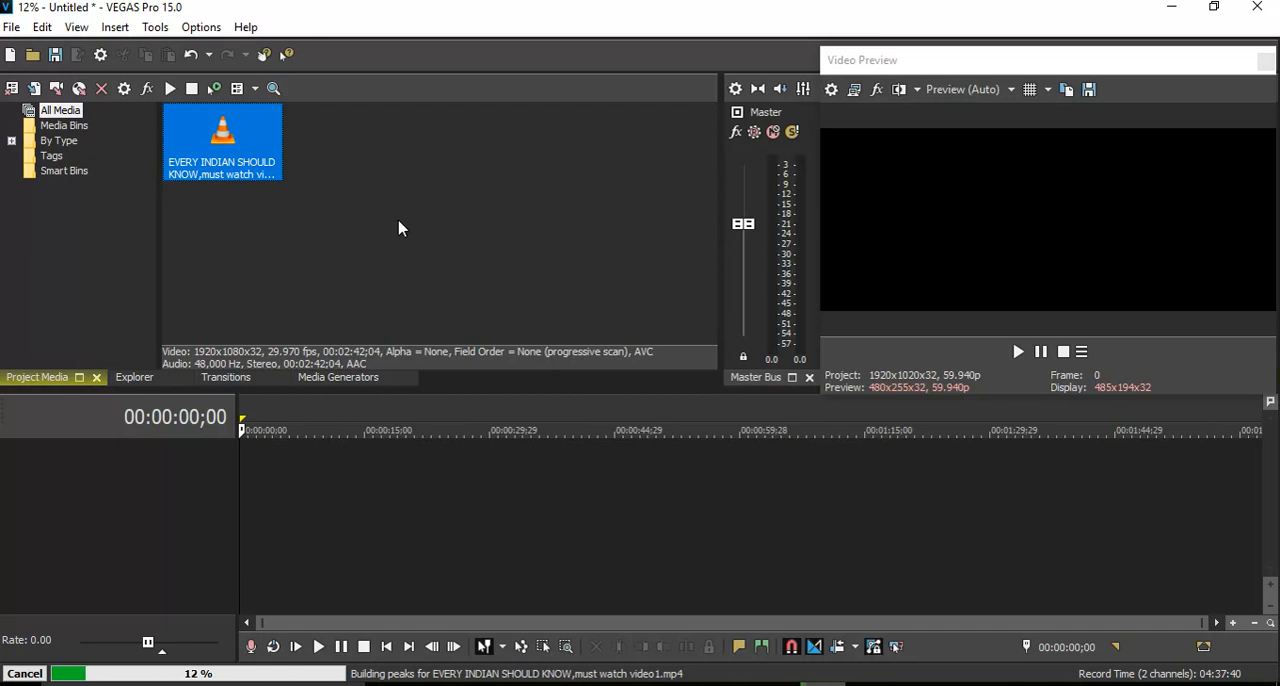
# Place the imported India clip on the timeline and accept matching project video settings.
pyautogui.moveTo(222, 145)
pyautogui.mouseDown()
pyautogui.moveTo(289, 381)
pyautogui.moveTo(241, 510)
pyautogui.mouseUp()
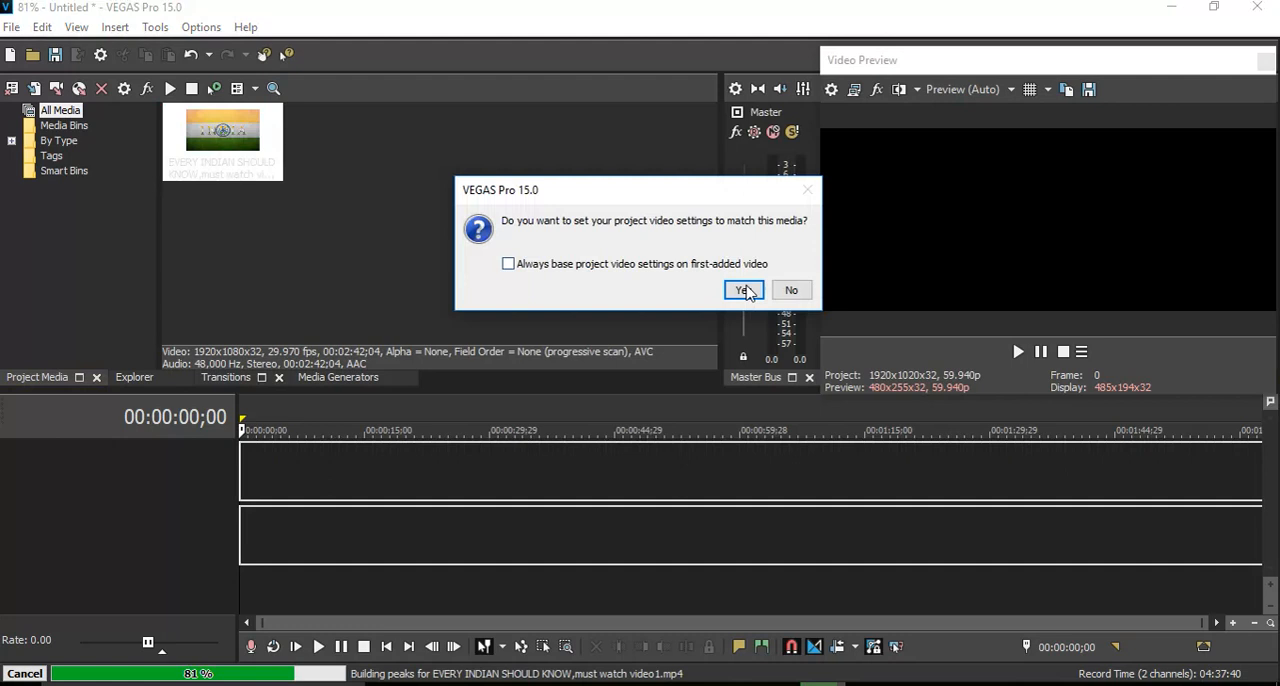
pyautogui.click(743, 290)
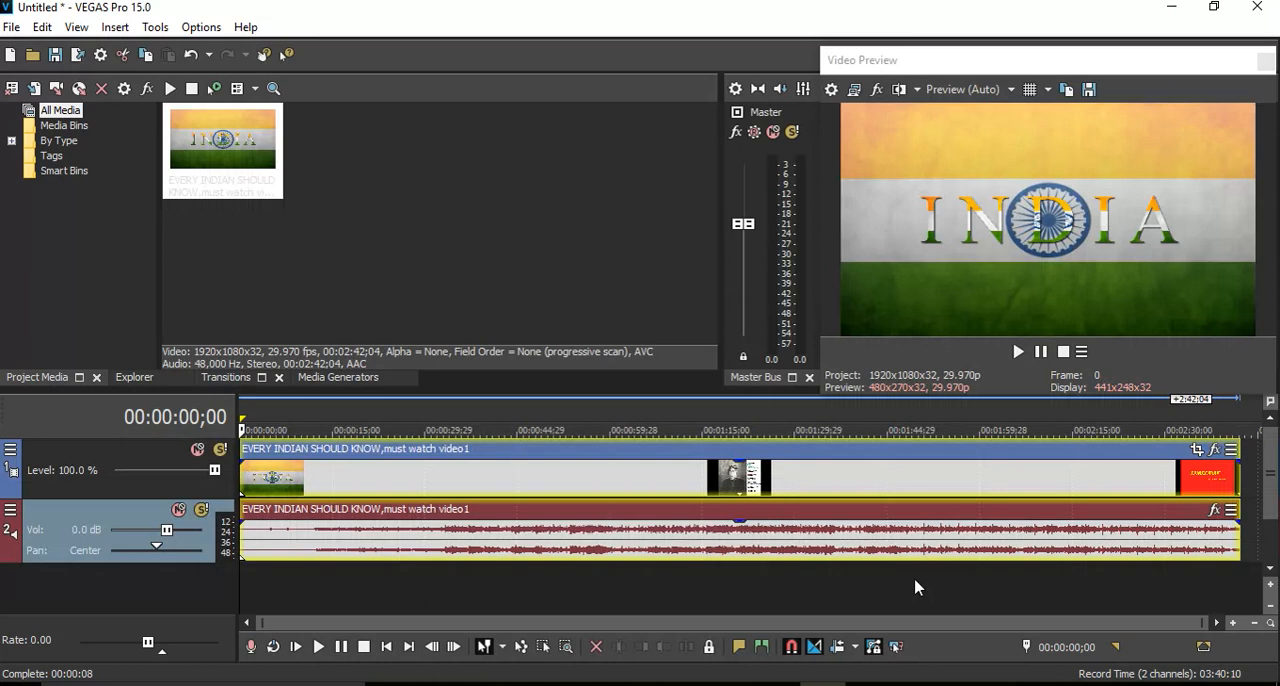
# Insert a new empty video track above the India video track.
pyautogui.rightClick(918, 587)
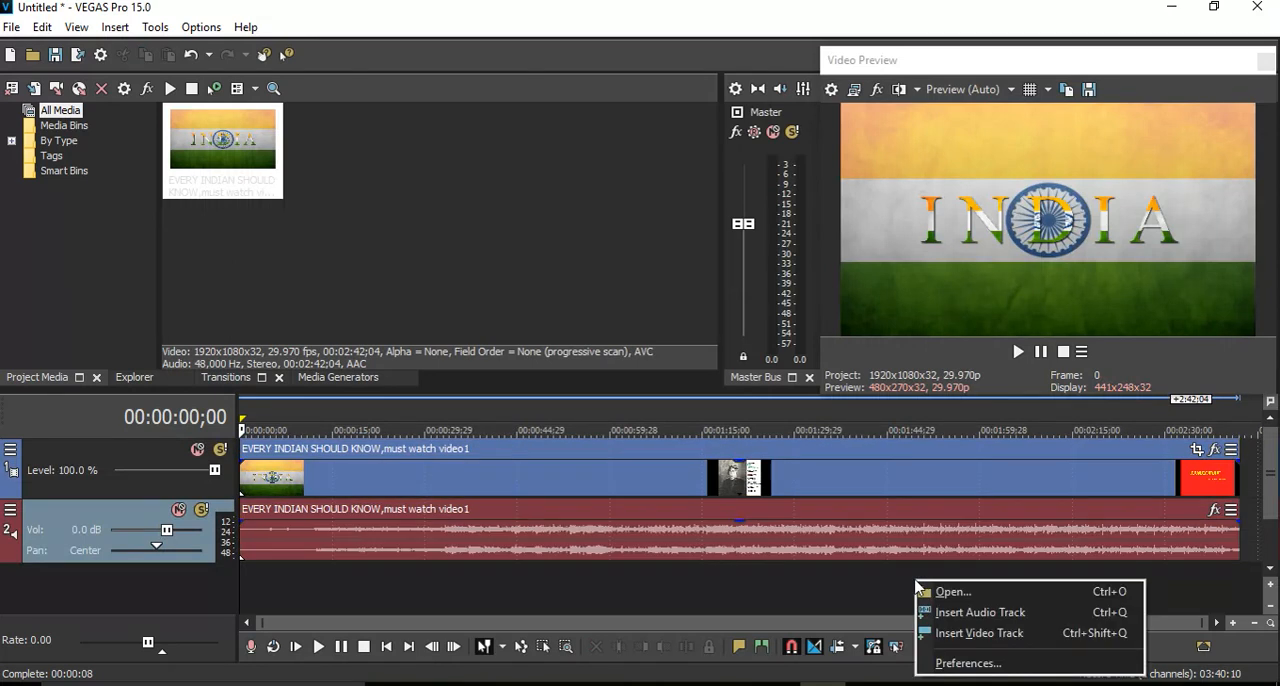
pyautogui.click(978, 632)
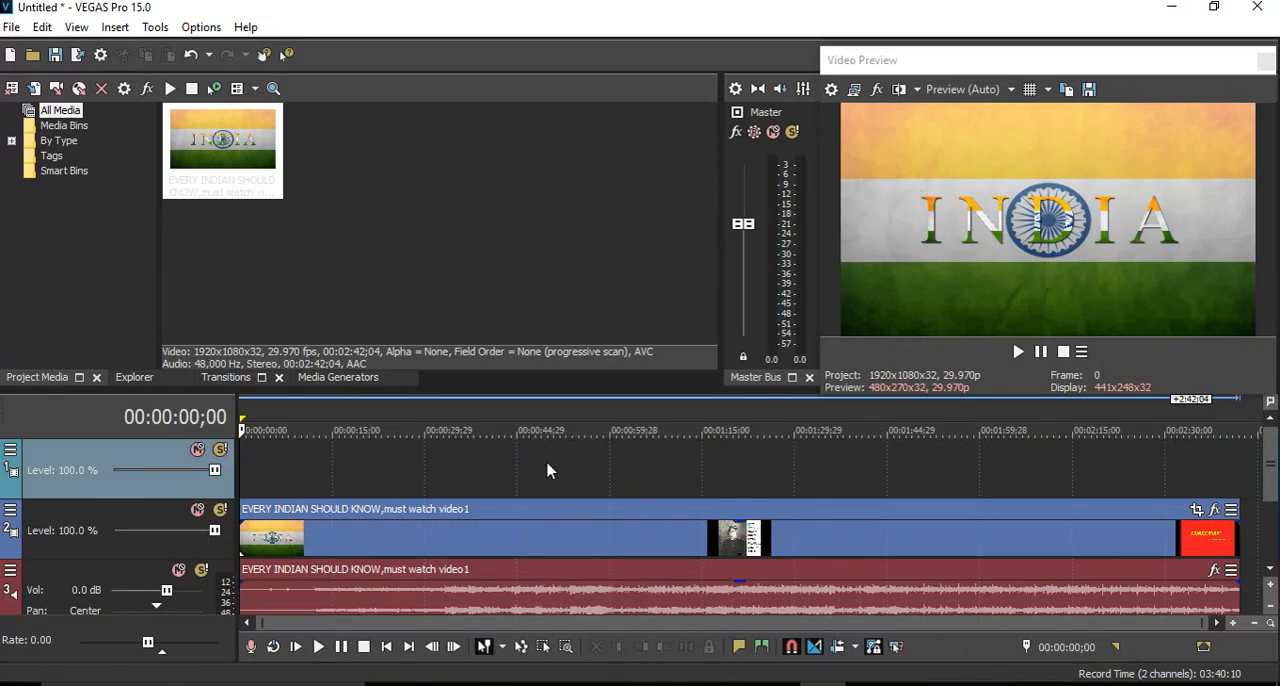
# Show the Titles & Text presets in the Media Generators list.
pyautogui.click(322, 378)
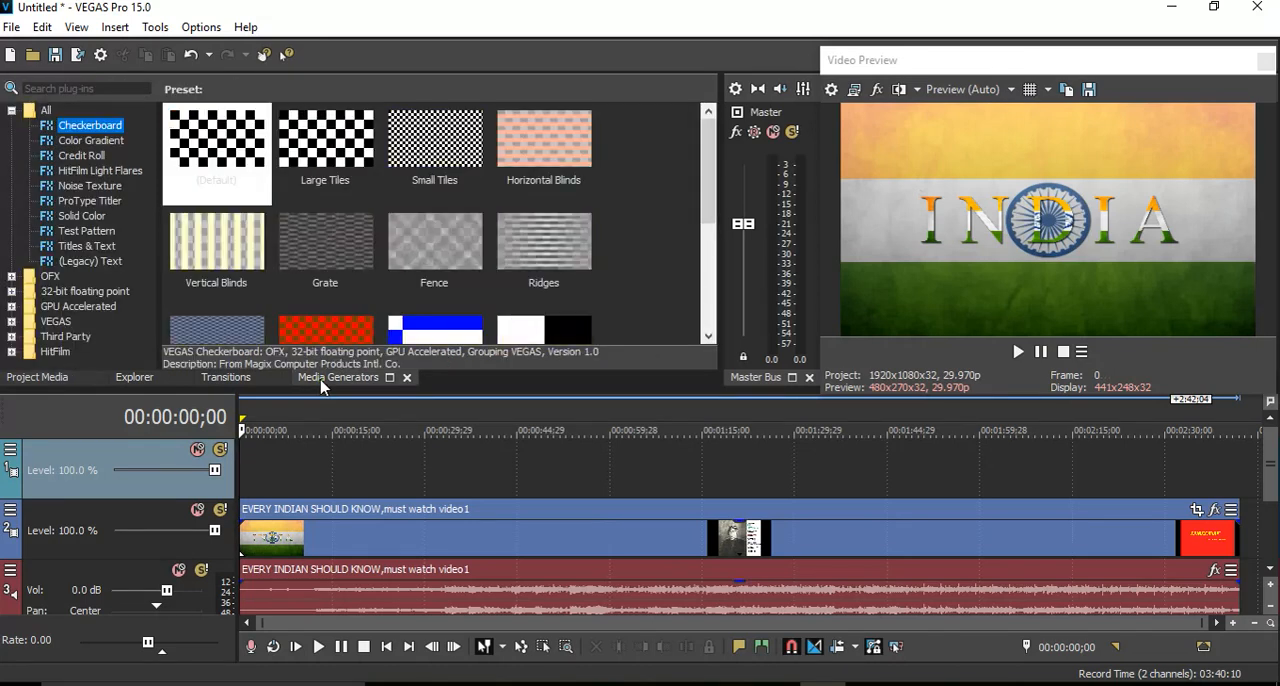
pyautogui.click(87, 246)
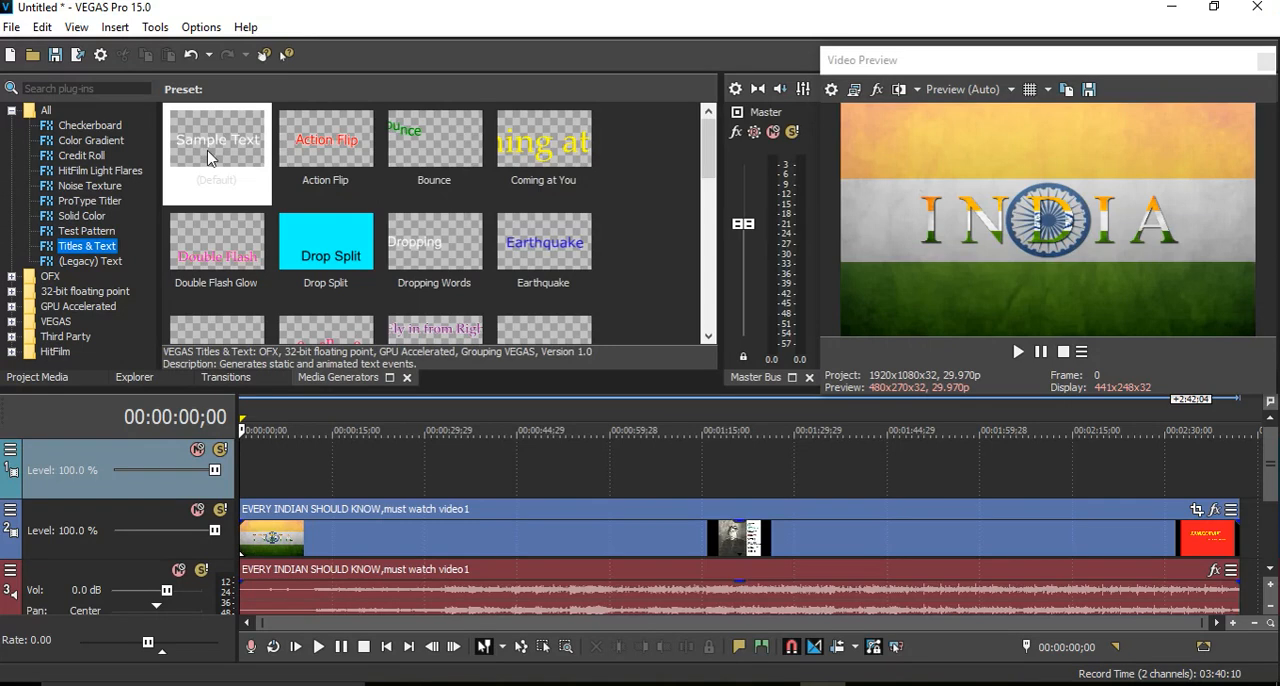
# Drop the (Default) Titles & Text preset on the top track and clear its Sample Text.
pyautogui.moveTo(209, 153)
pyautogui.mouseDown()
pyautogui.moveTo(322, 438)
pyautogui.moveTo(259, 495)
pyautogui.moveTo(306, 465)
pyautogui.moveTo(294, 460)
pyautogui.mouseUp()
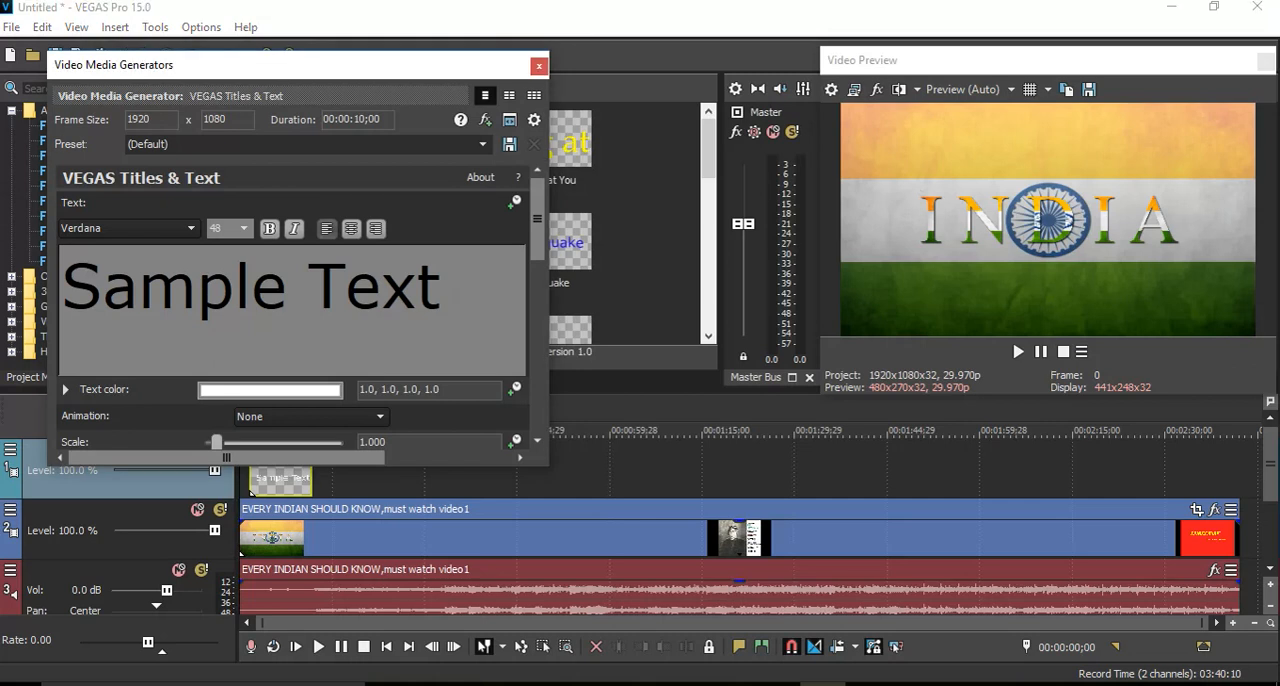
pyautogui.press('Delete')
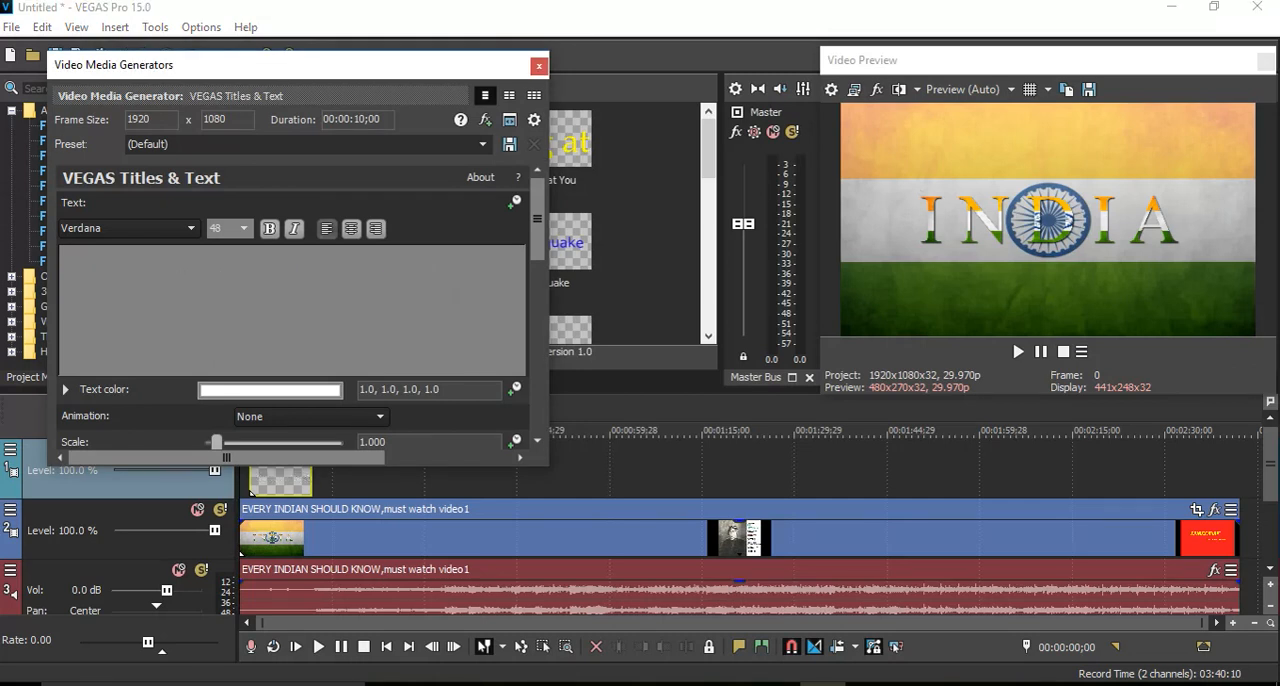
pyautogui.write('than')
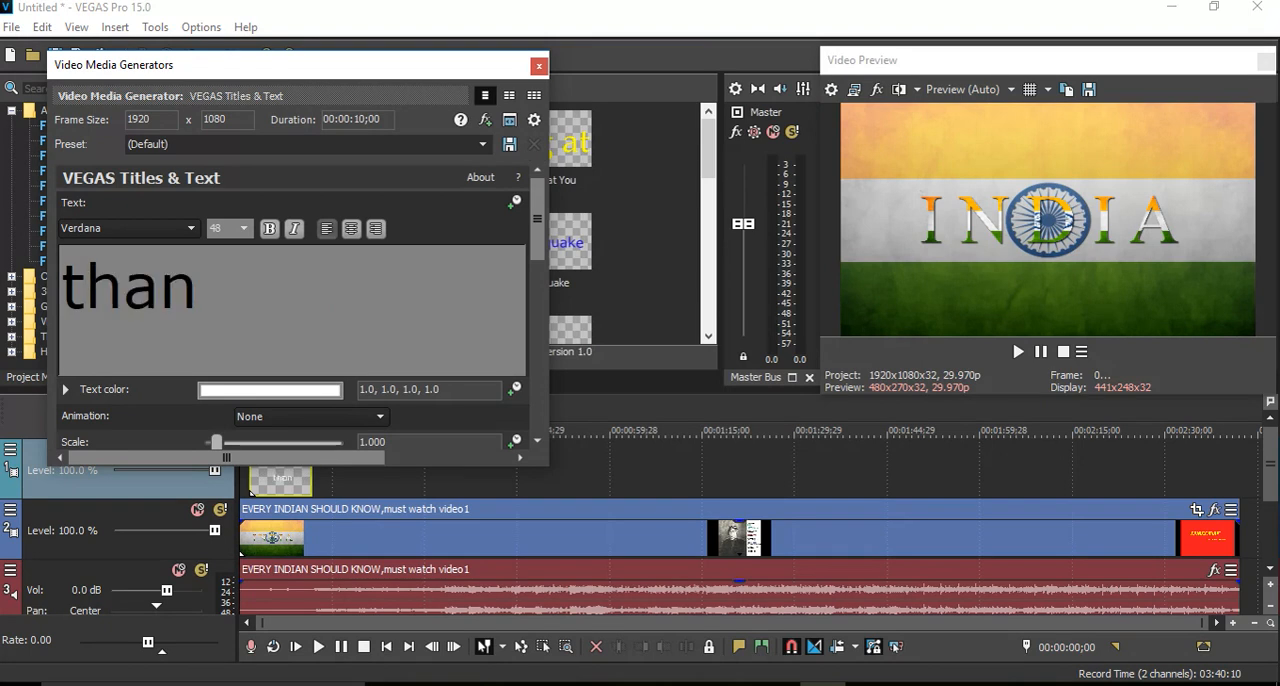
pyautogui.write('k you')
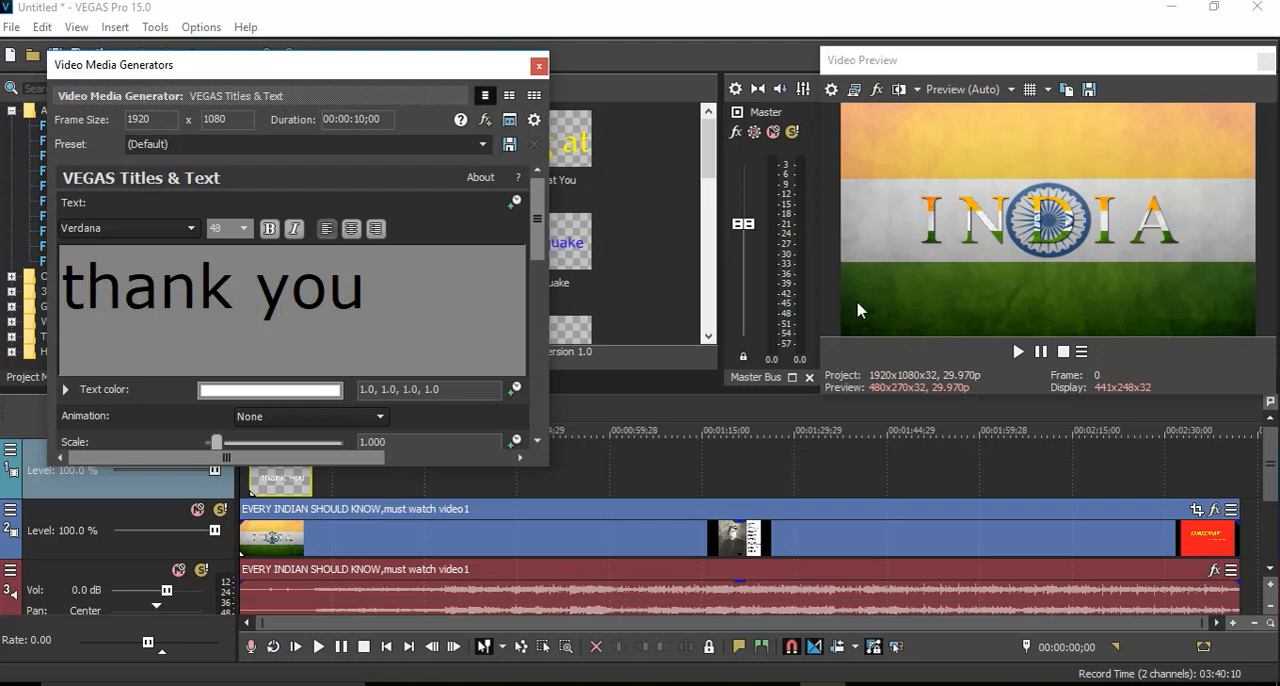
# Close the generator window and preview the project playback, then stop it.
pyautogui.click(539, 66)
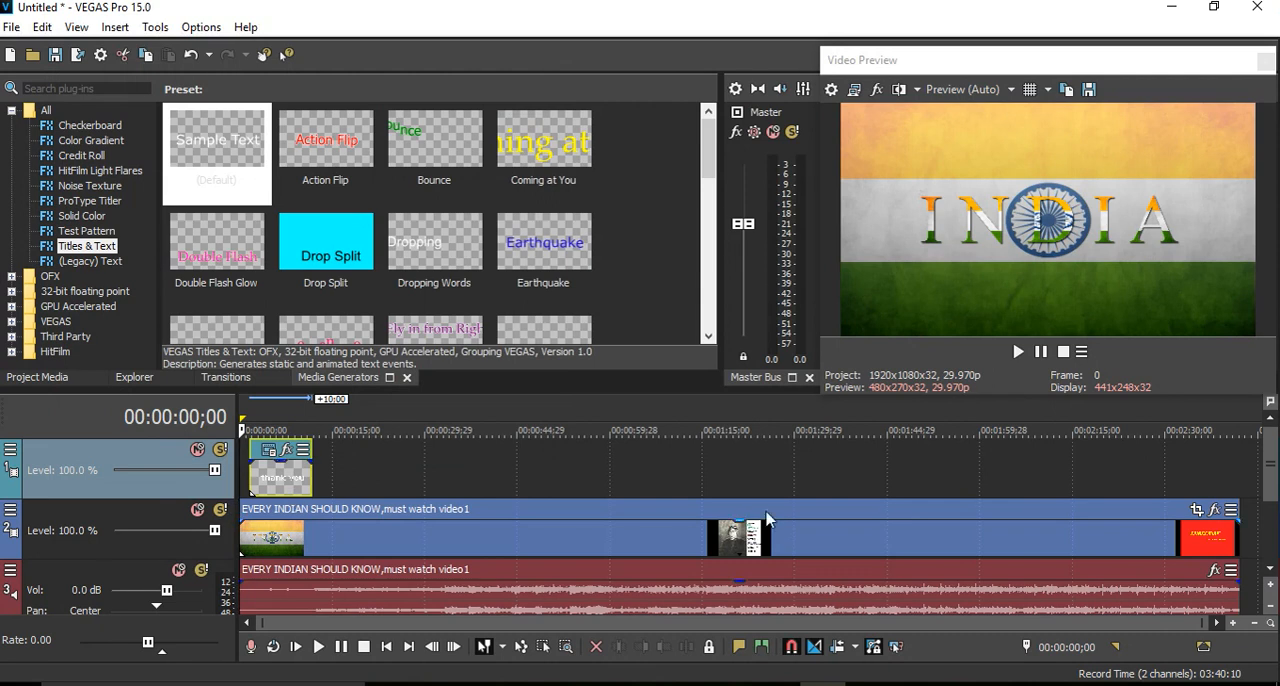
pyautogui.click(1040, 352)
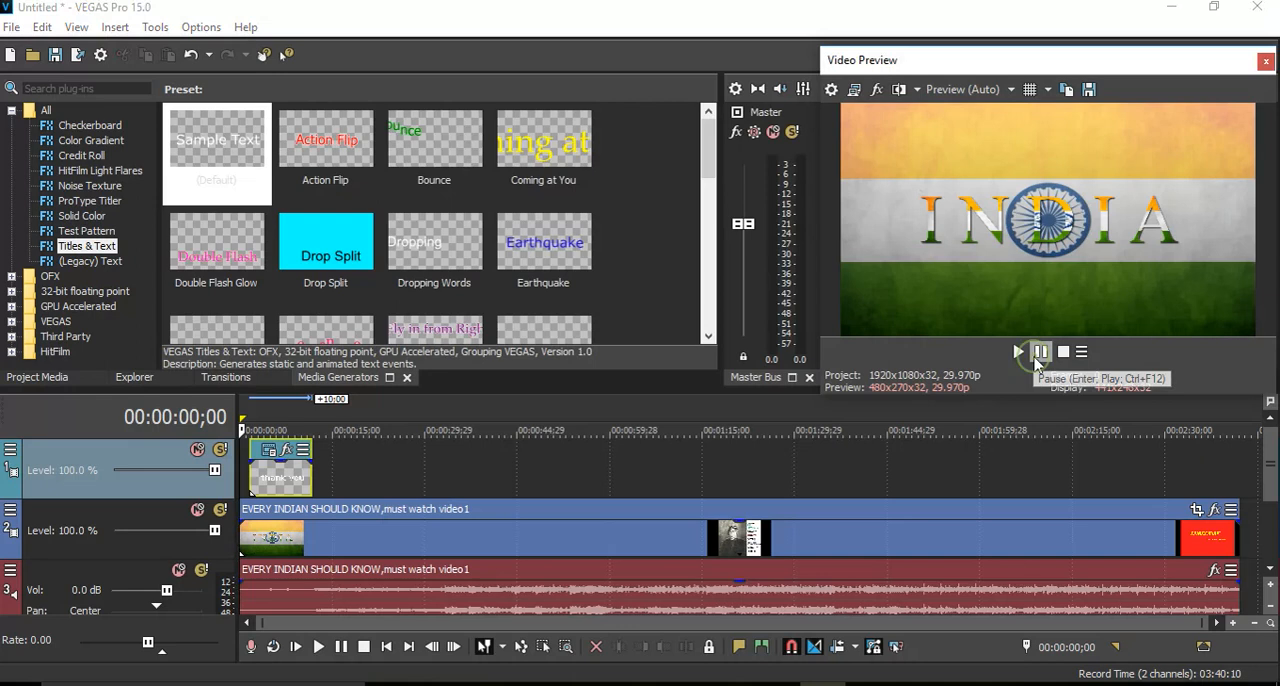
pyautogui.press('space')
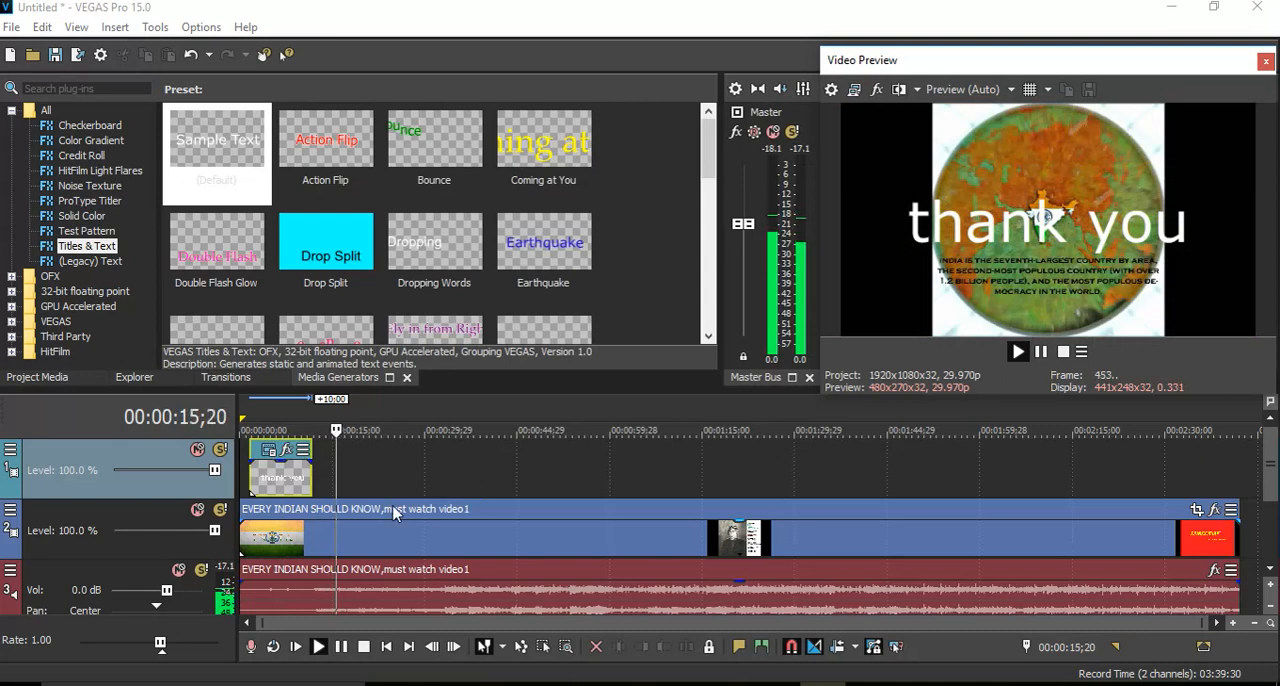
pyautogui.click(1063, 351)
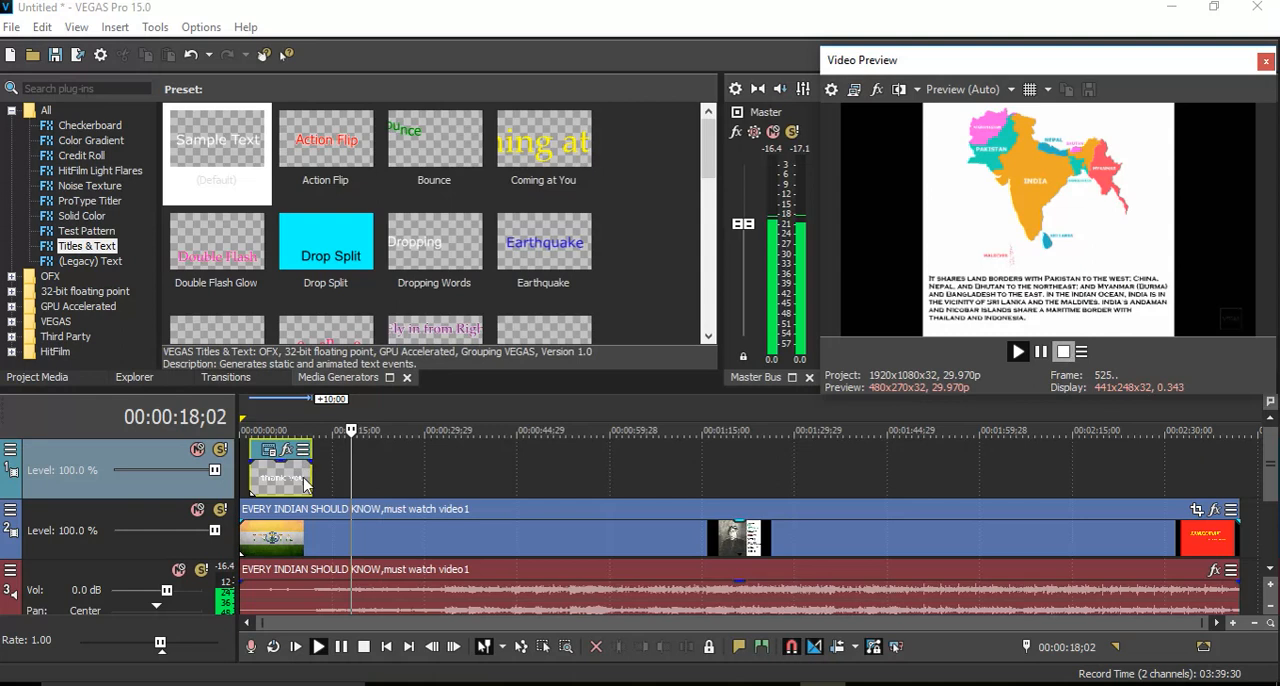
# Move the 'thank you' title later and lengthen it, then play it over the India video with volume adjusted.
pyautogui.moveTo(305, 483); pyautogui.dragTo(468, 490)
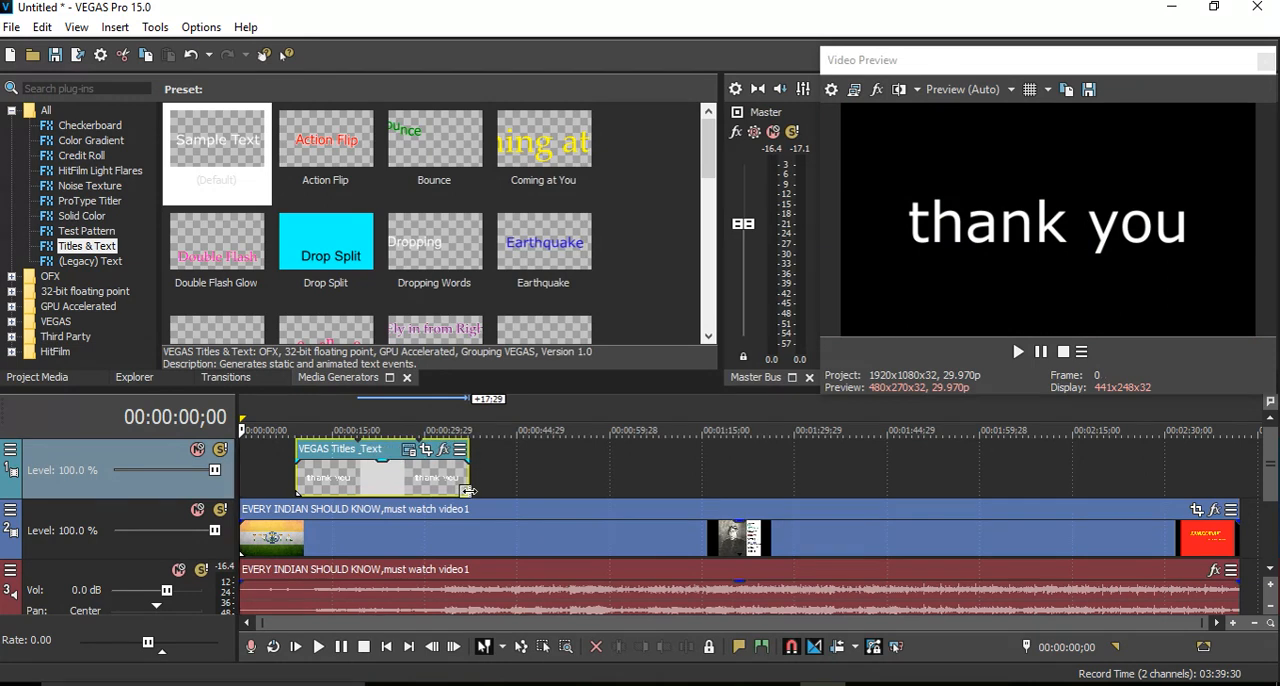
pyautogui.click(1018, 352)
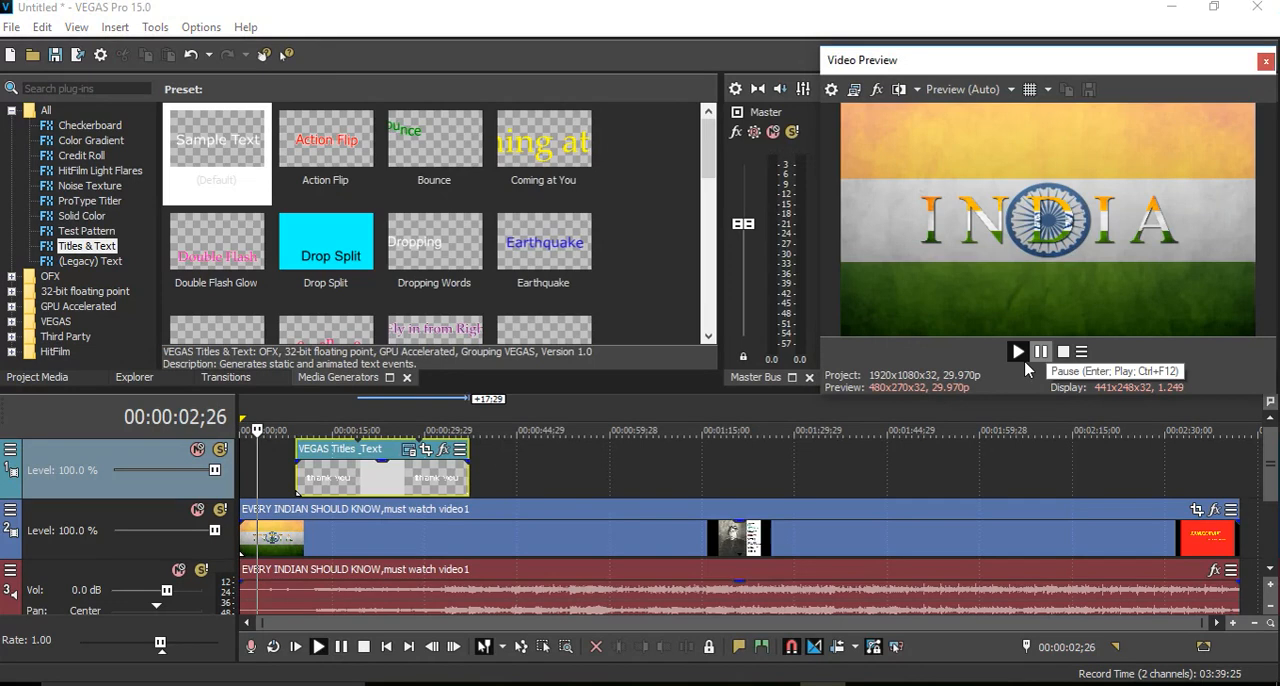
pyautogui.press('XF86AudioLowerVolume')
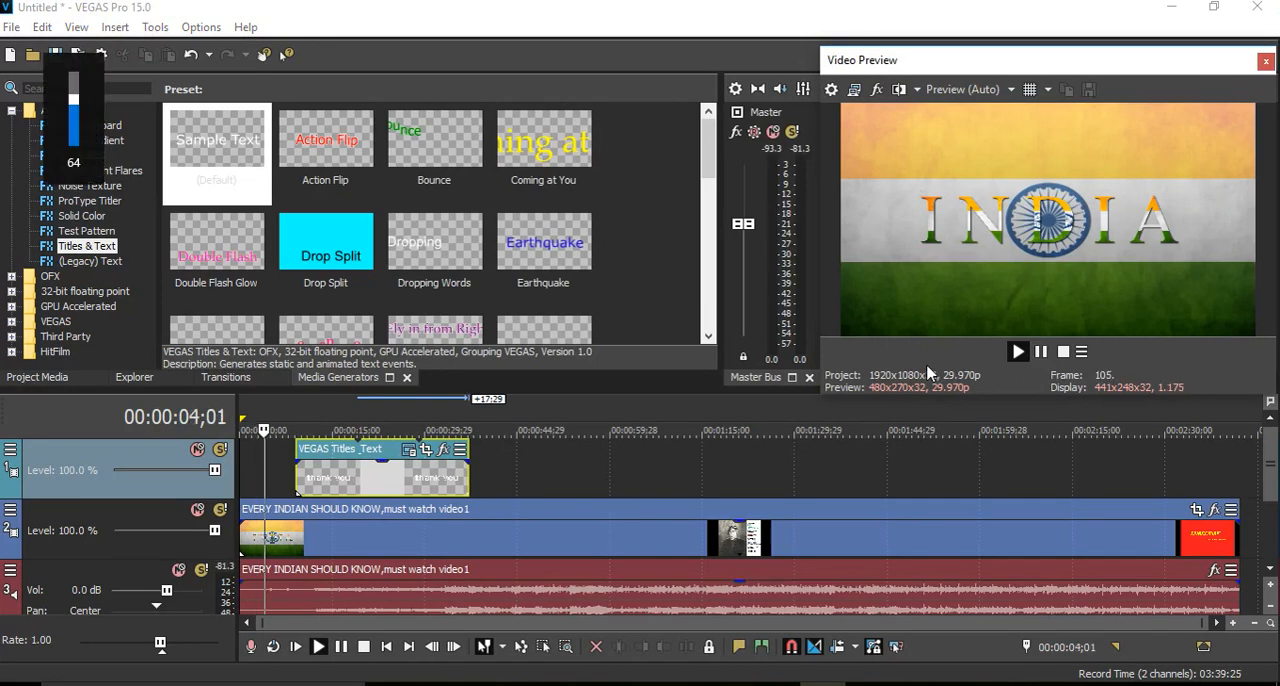
pyautogui.press('XF86AudioRaiseVolume')
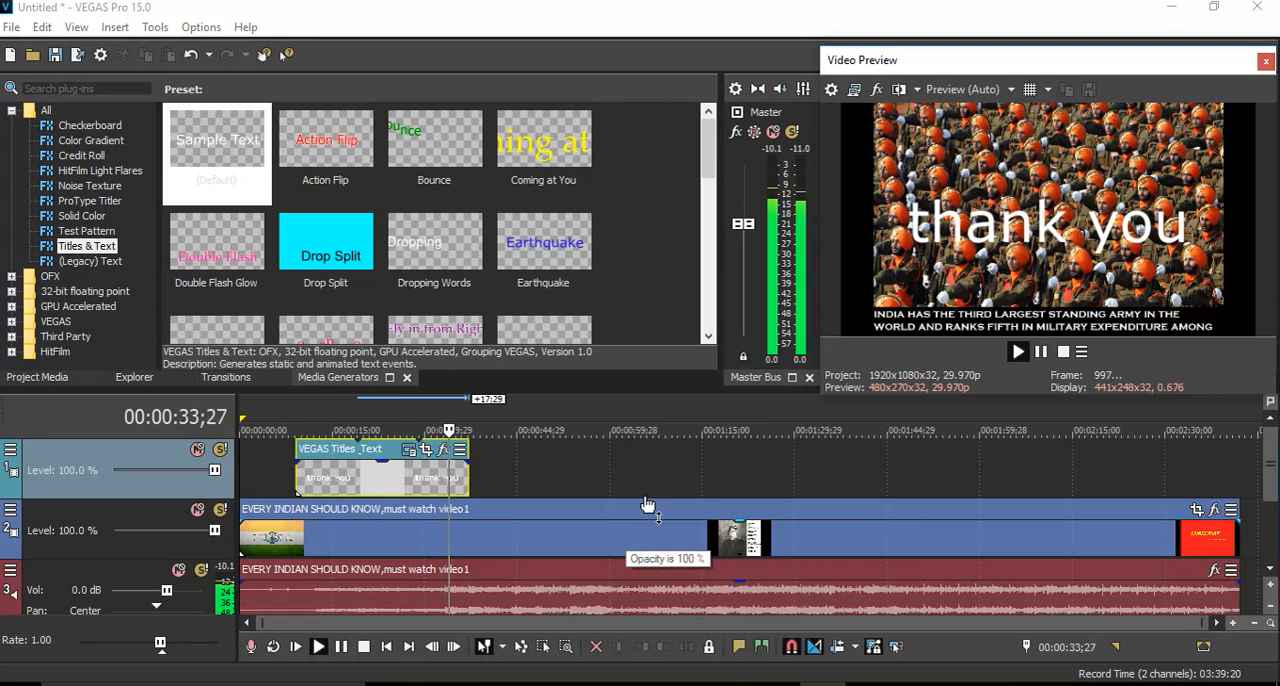
pyautogui.click(1042, 352)
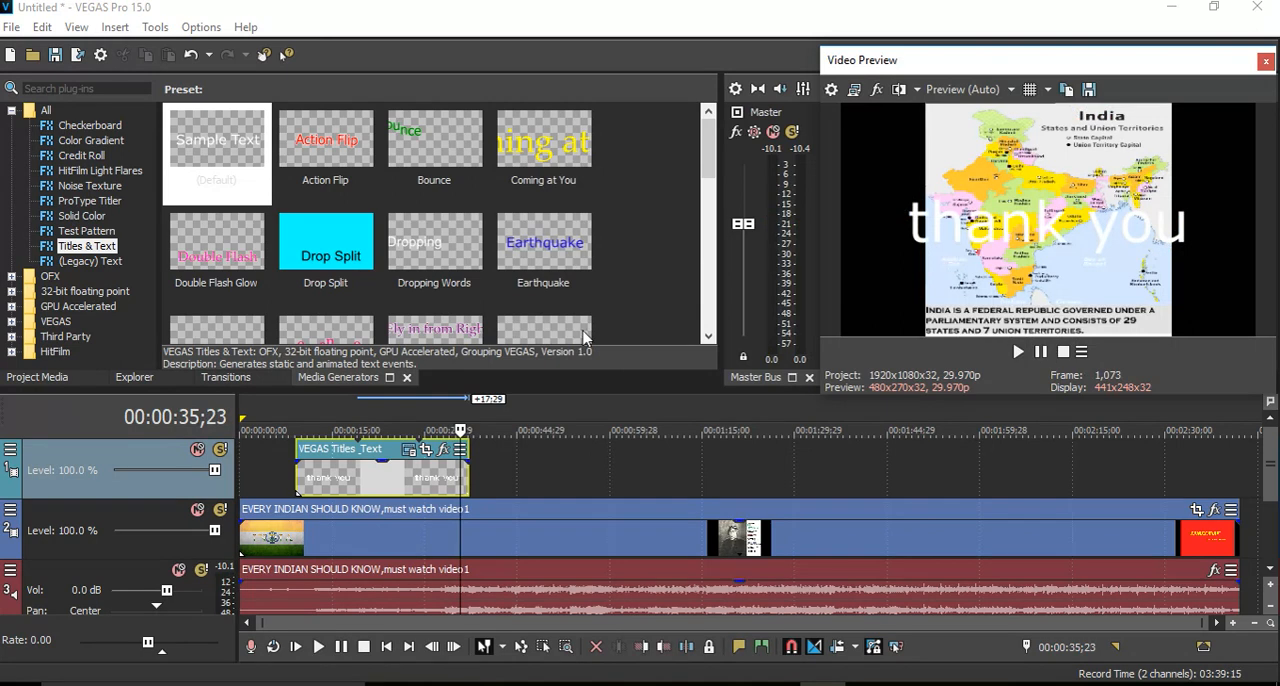